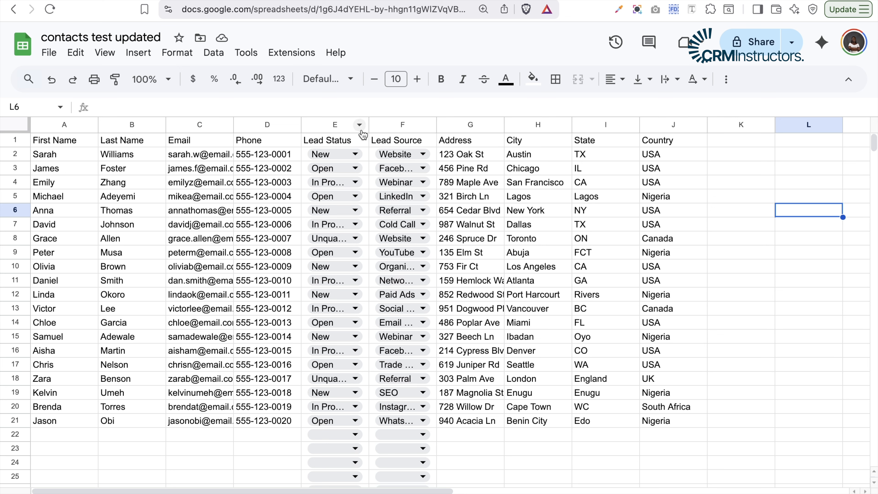
Check the contacts sheet's Lead Status options, and in Bigin set that picklist's default value to Open and save it, starting another custom field.
left_click(341, 154)
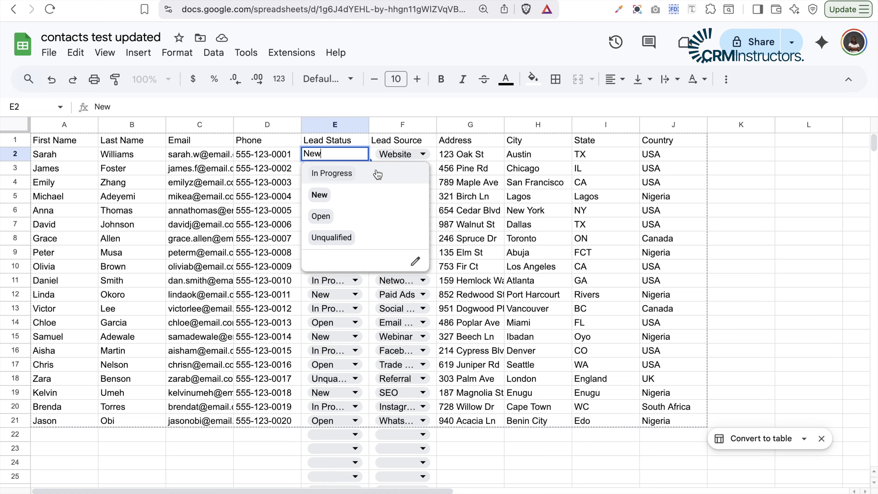
left_click(407, 143)
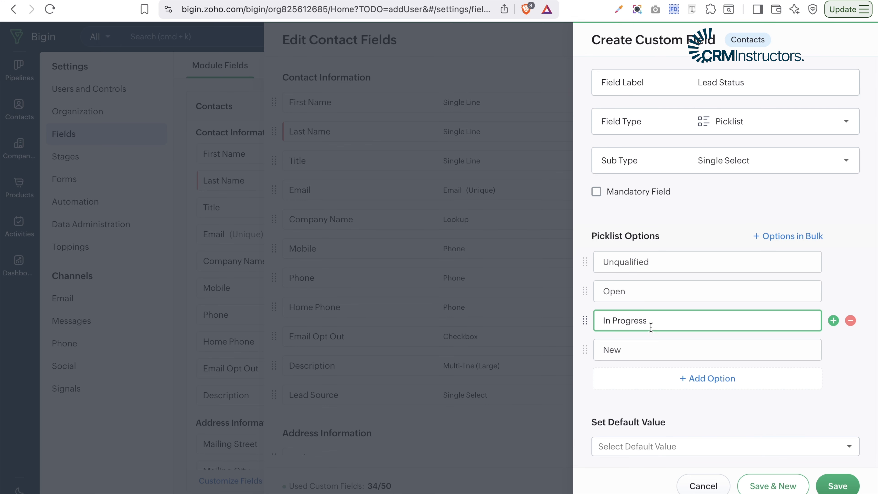
scroll(770, 413, "down", 1)
left_click(769, 411)
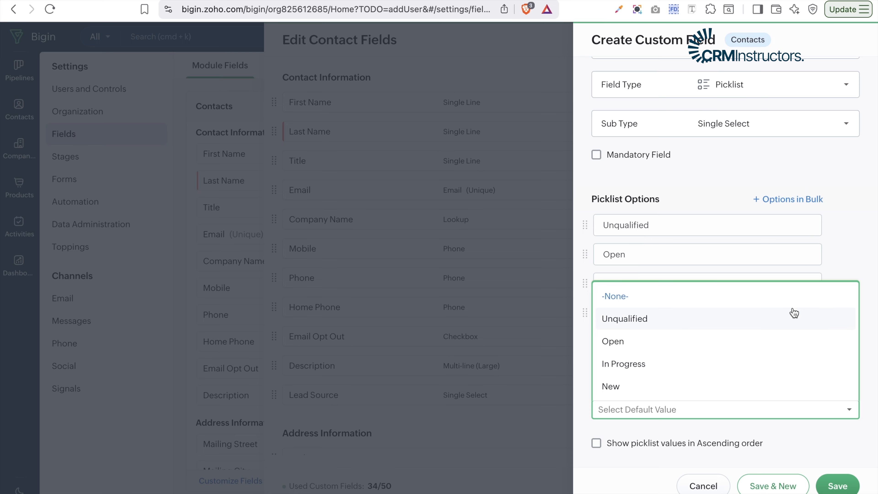
left_click(729, 344)
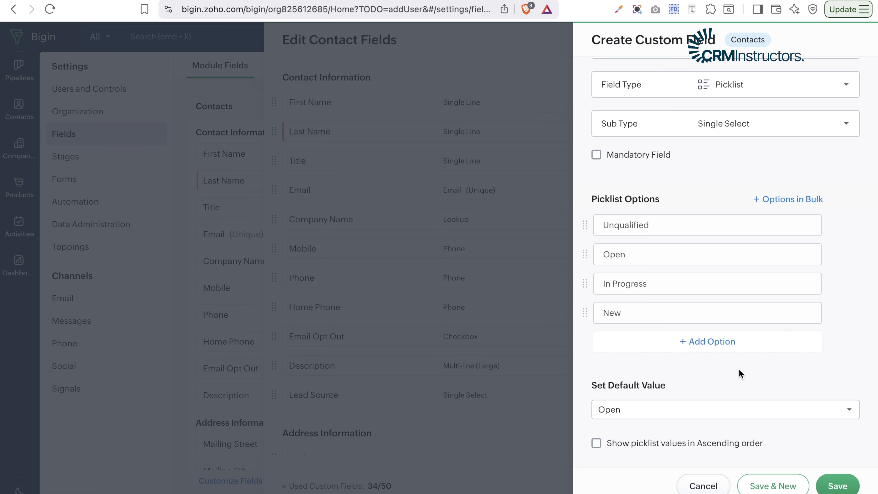
left_click(773, 485)
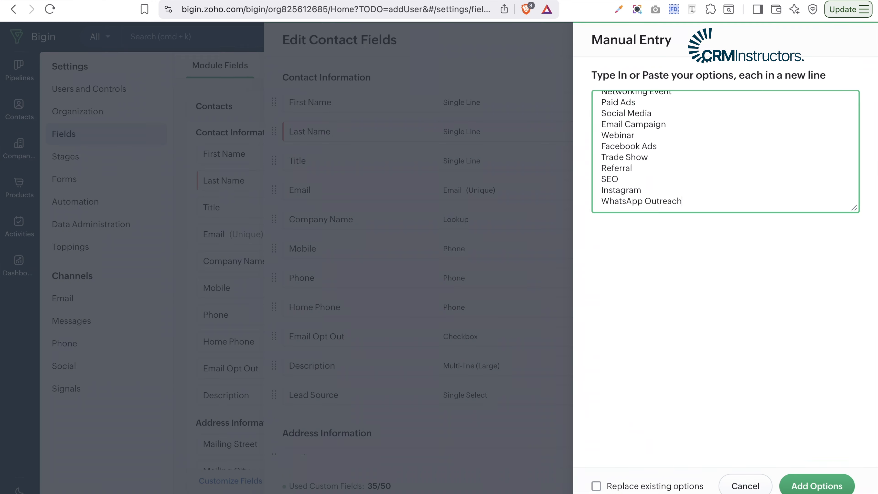
Review the pasted list of lead sources, from Website to WhatsApp Outreach, and add them all as picklist options in bulk.
scroll(671, 123, "up", 2)
scroll(671, 123, "up", 3)
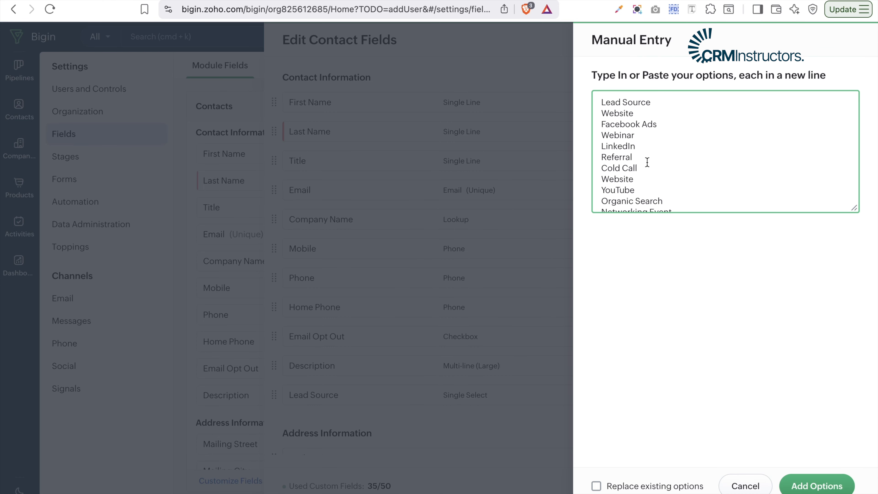
scroll(641, 179, "down", 5)
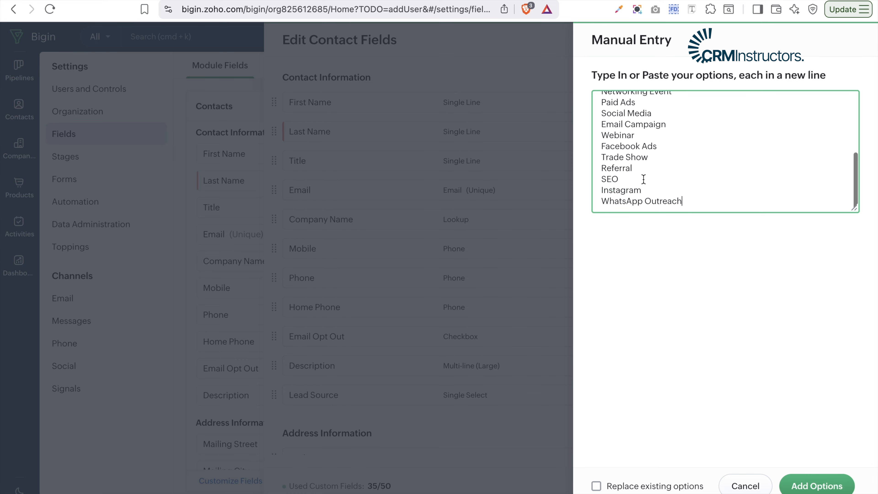
left_click(802, 487)
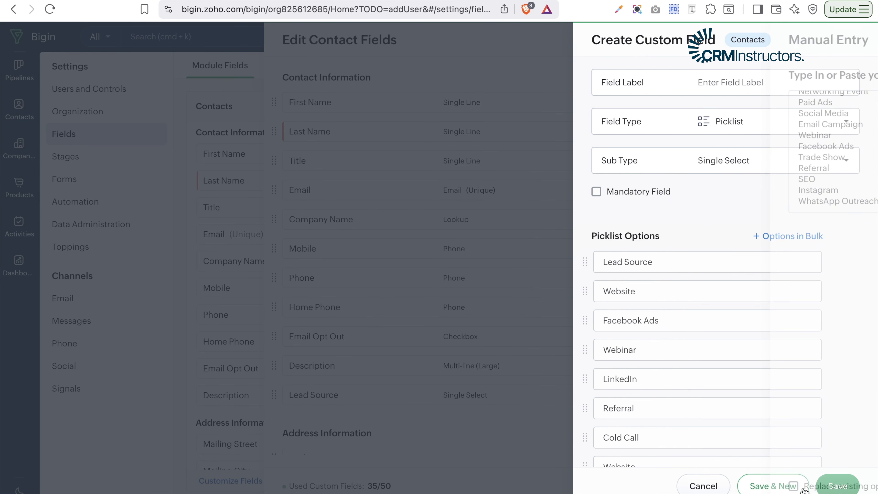
Review the added picklist options, label the custom field Lead Source and save it.
scroll(751, 388, "down", 1)
scroll(751, 387, "down", 7)
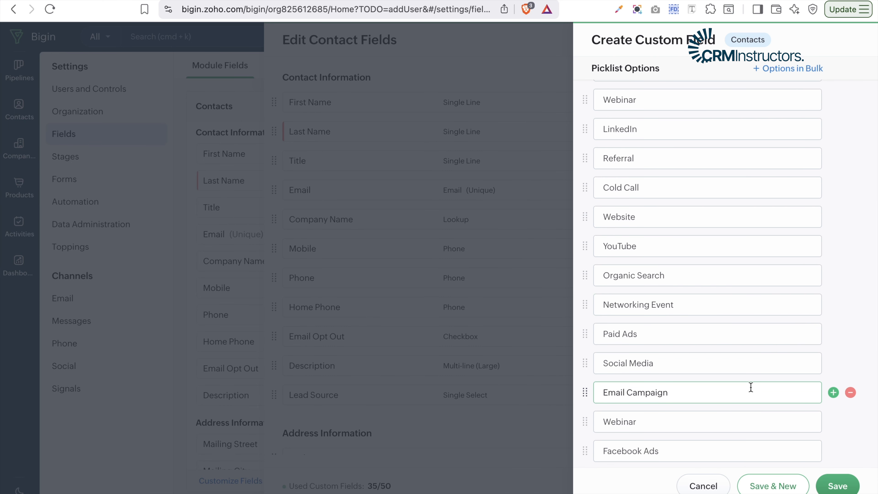
scroll(751, 387, "down", 6)
scroll(752, 392, "up", 13)
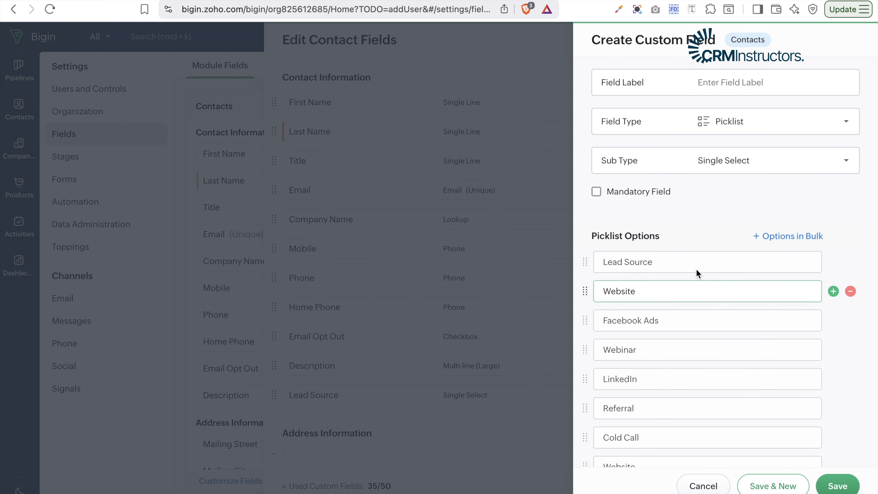
left_click(734, 84)
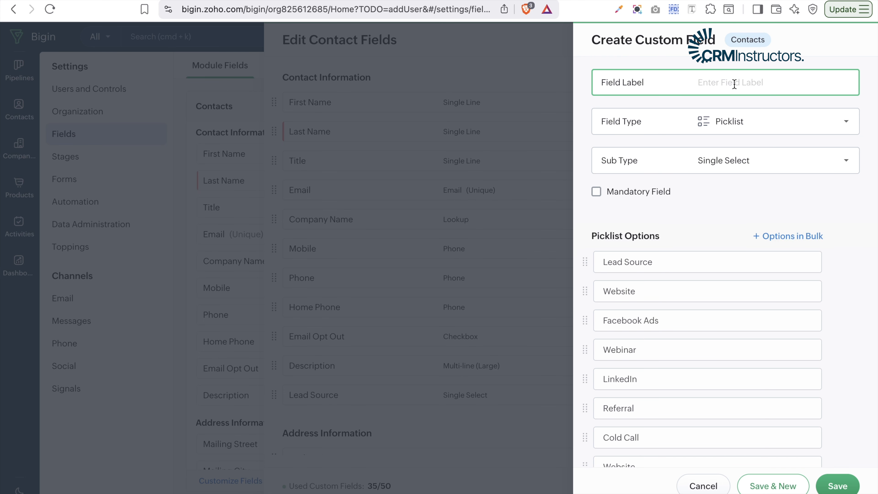
type("Lead Source")
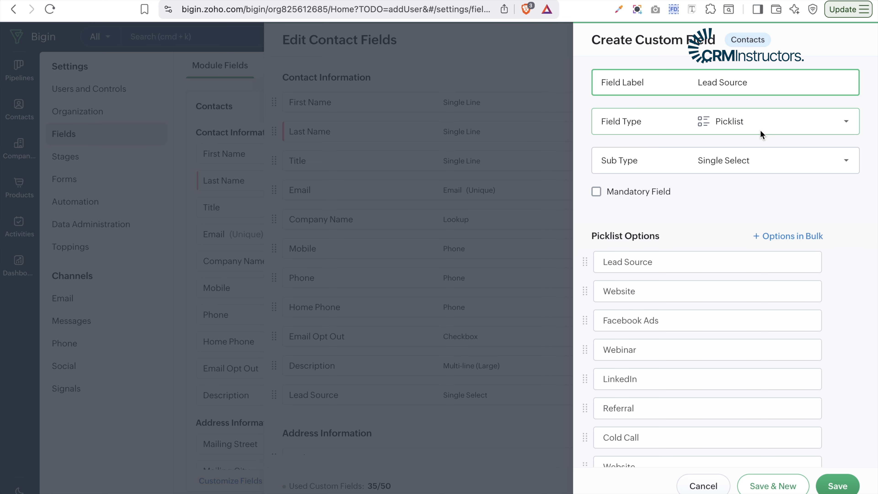
scroll(745, 179, "down", 10)
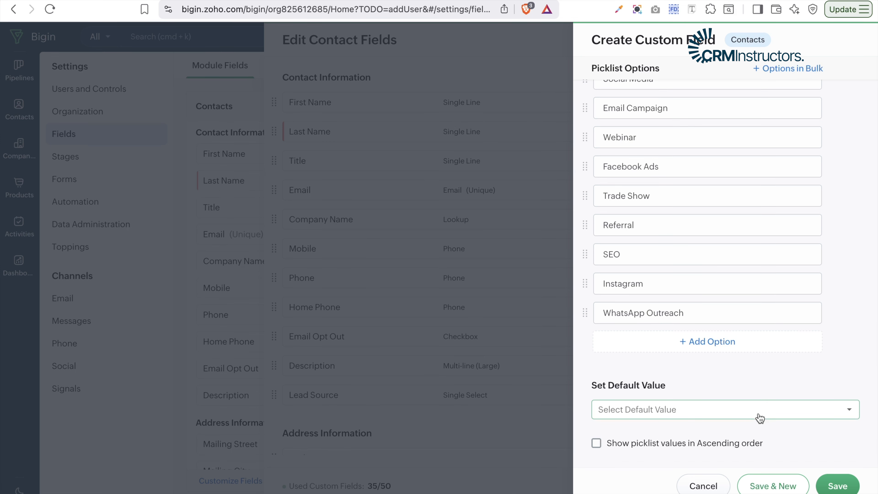
left_click(828, 489)
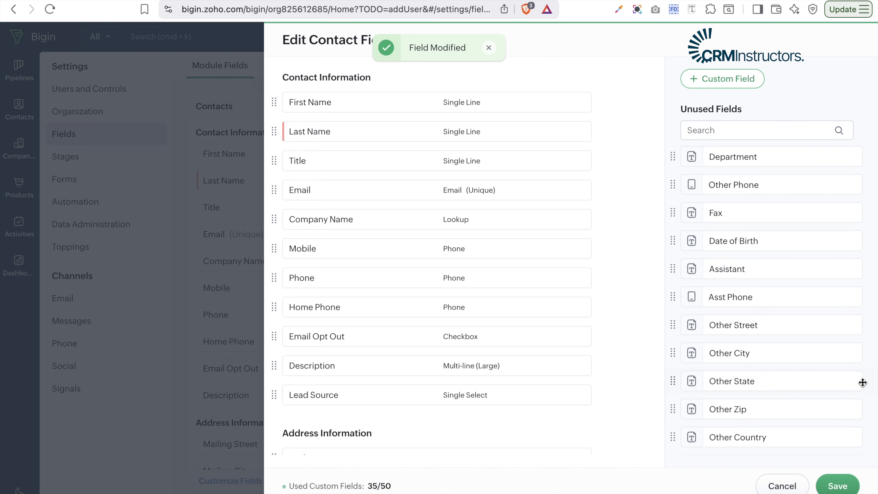
Save the contact fields, reopen their layout, move Lead Status between Email Opt Out and Description, and save the new order.
left_click(838, 487)
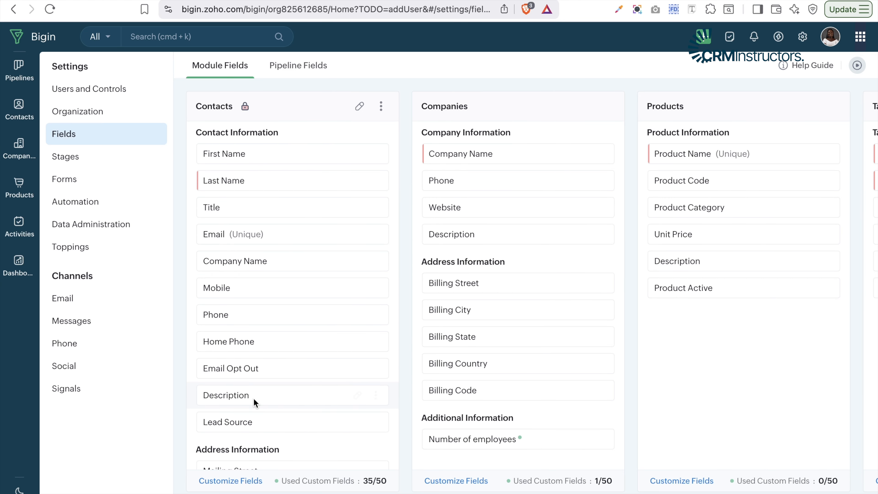
left_click(360, 105)
left_click_drag(332, 433, 338, 105)
left_click_drag(324, 142, 333, 80)
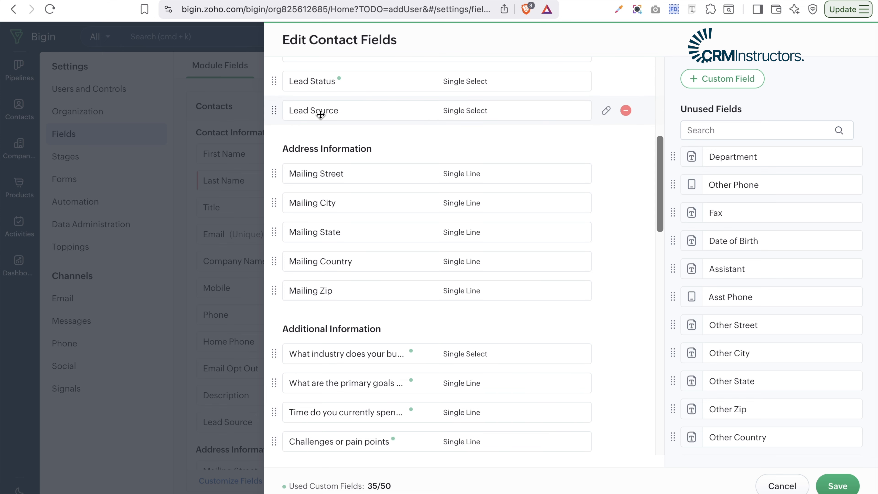
left_click(845, 488)
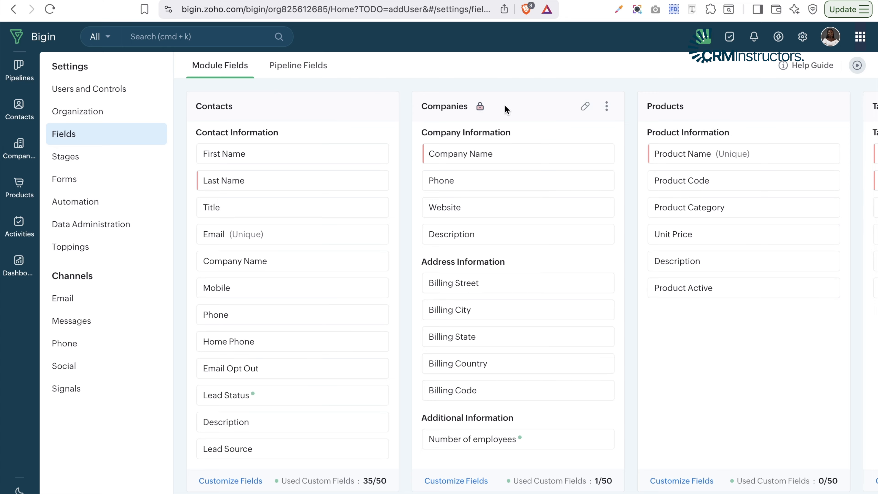
Look over the pipeline fields and the Create Contact form with its lead fields, closing the form without saving.
left_click(310, 74)
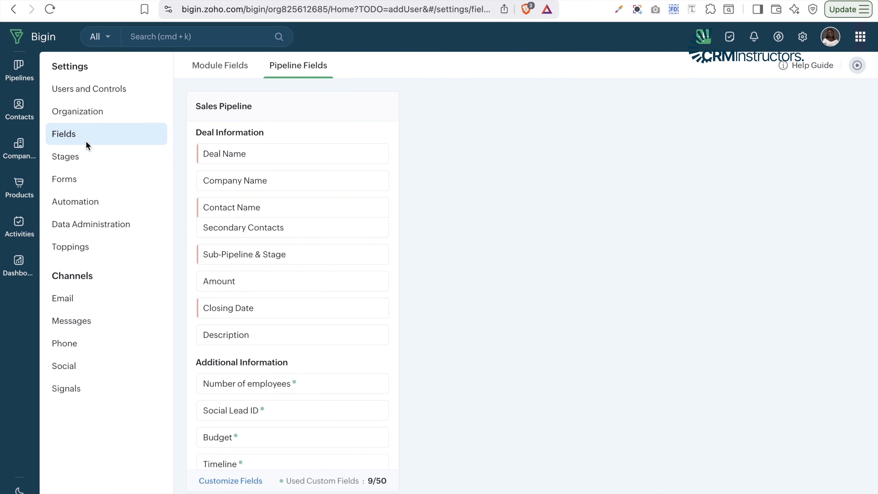
left_click(19, 110)
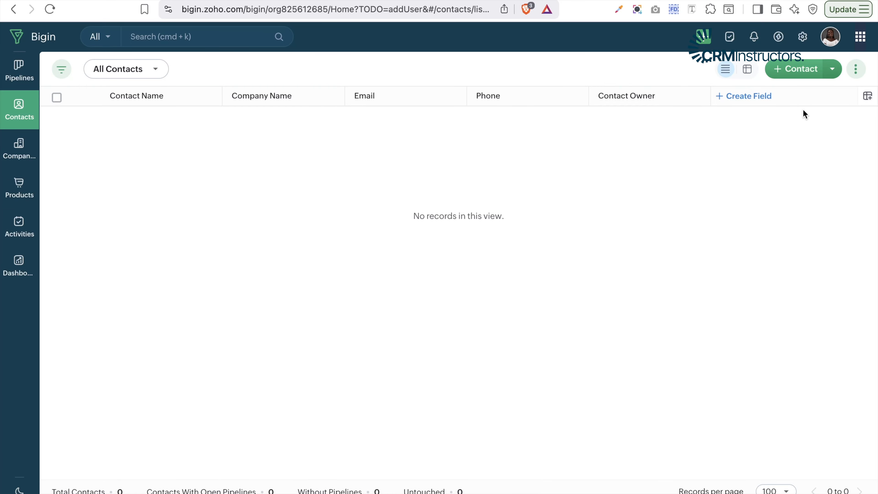
left_click(796, 71)
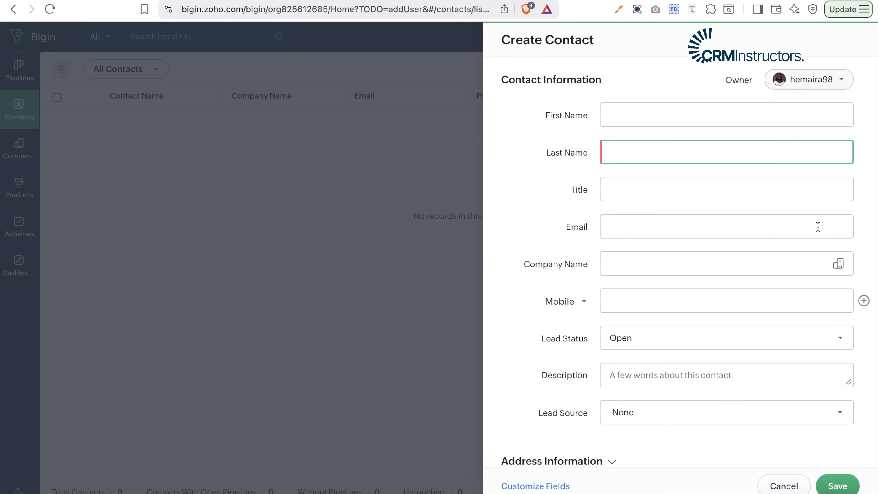
scroll(768, 374, "down", 5)
scroll(769, 373, "up", 5)
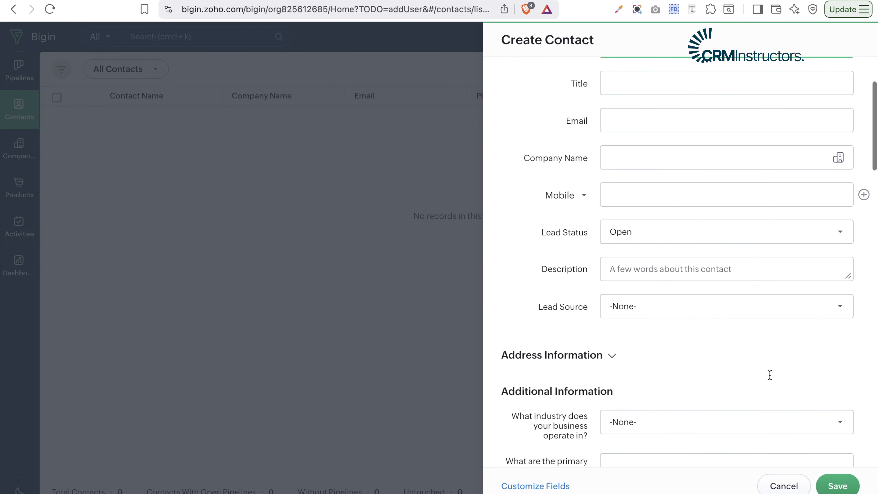
left_click(783, 486)
Start a contacts import from the Contacts module, up to the file upload stage.
left_click(832, 69)
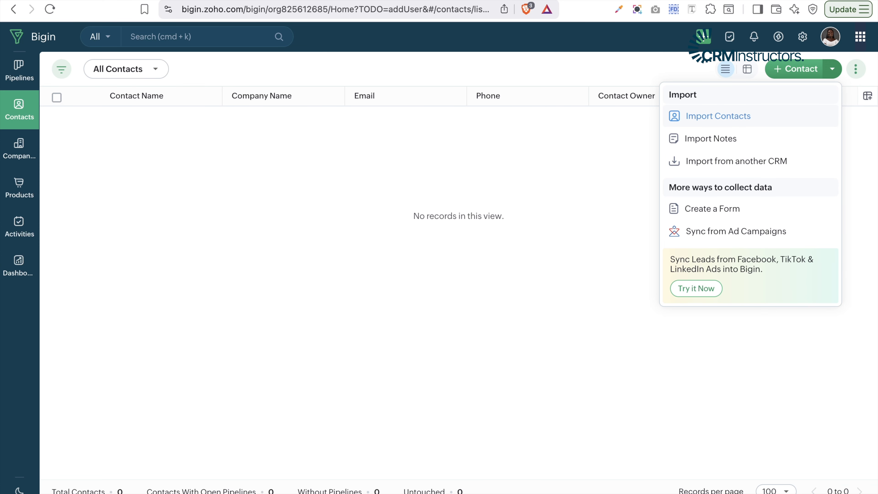
key("ctrl+Tab")
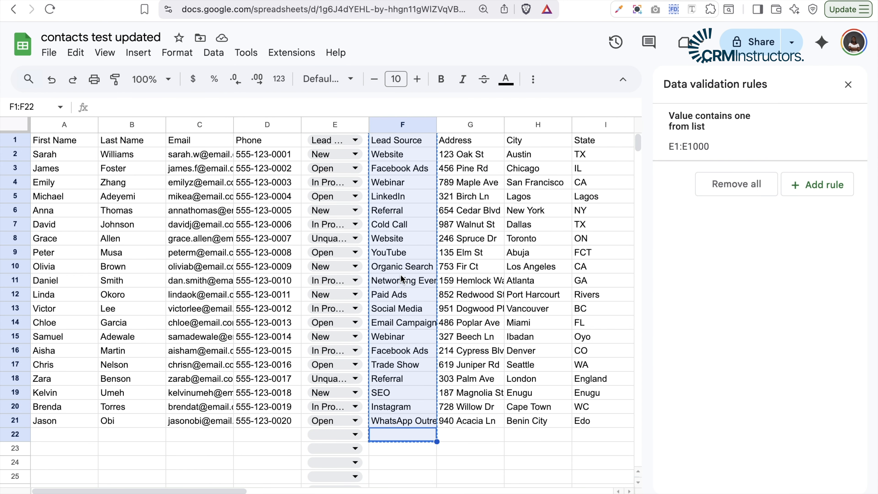
key("ctrl+Tab")
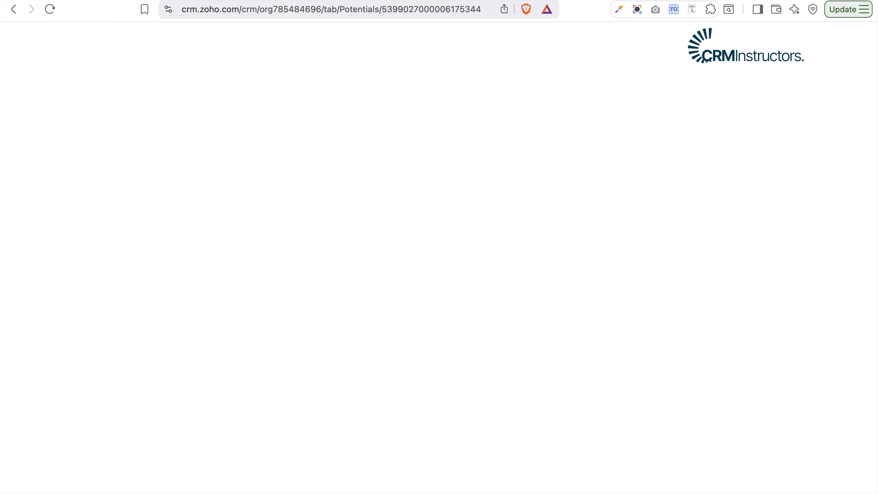
key("ctrl+Tab")
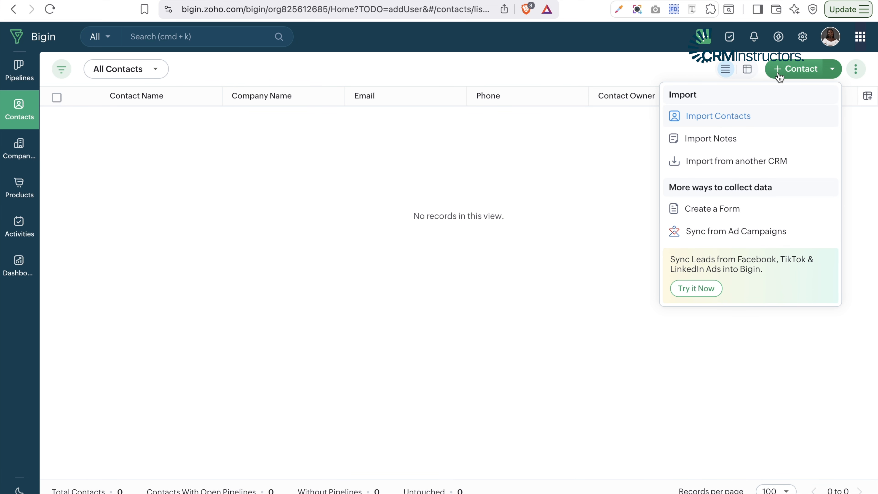
left_click(728, 116)
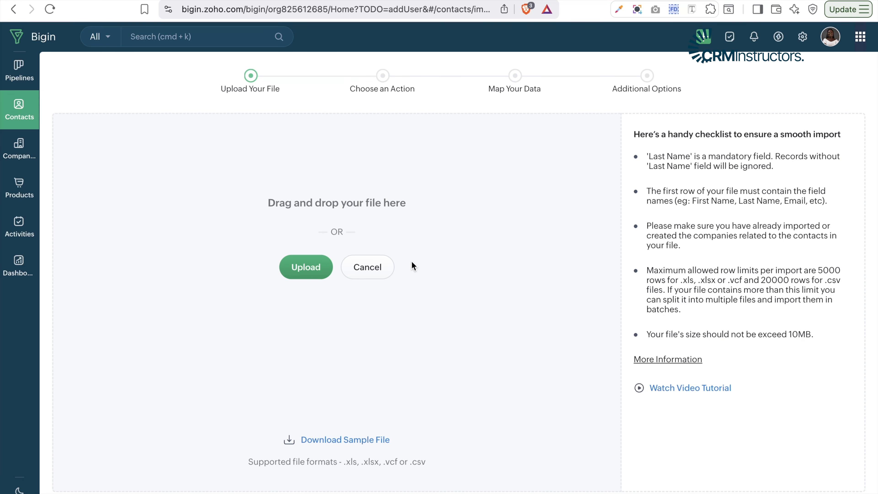
left_click(306, 267)
Switch to the contacts test updated spreadsheet in Google Sheets and download it as a CSV file into the Downloads folder.
key("ctrl+Tab")
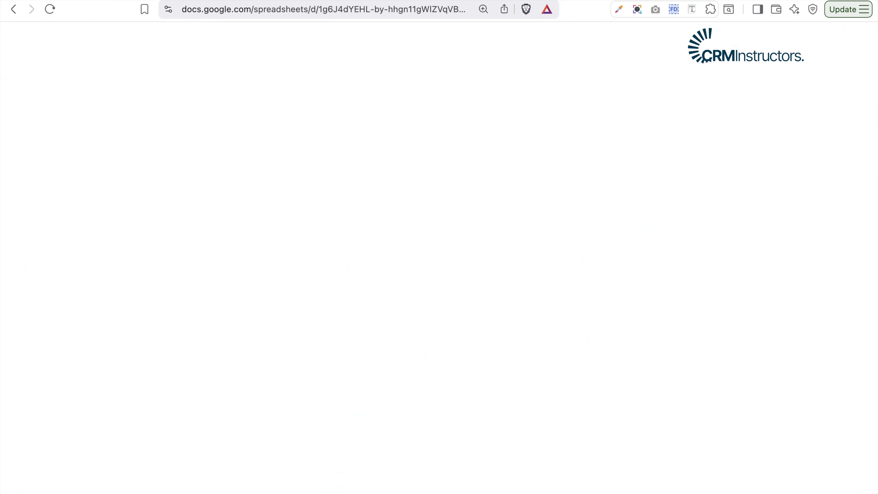
left_click(42, 56)
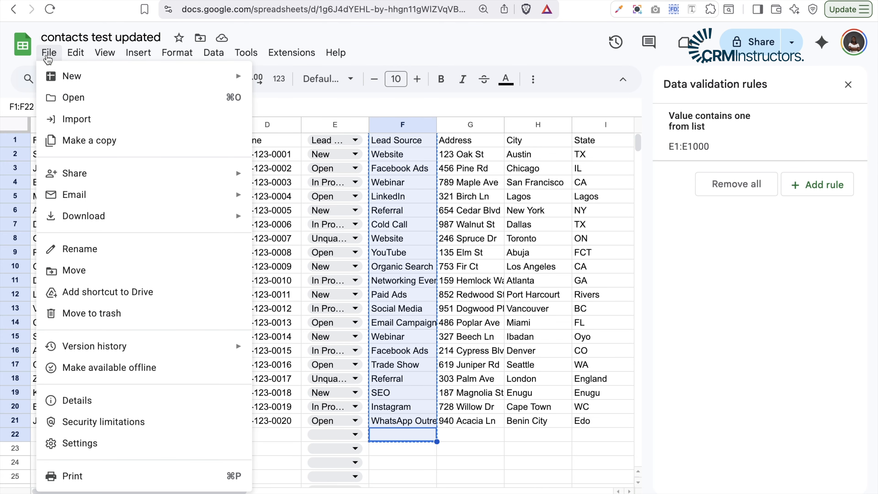
mouse_move(108, 218)
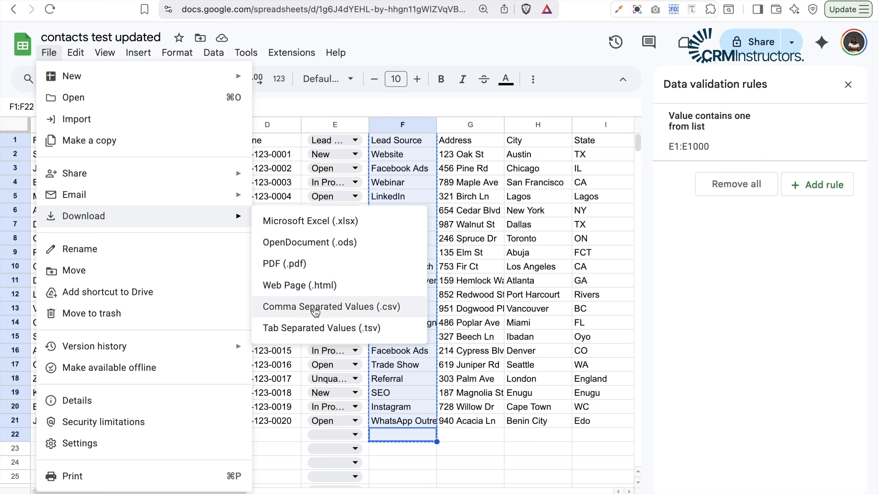
left_click(315, 311)
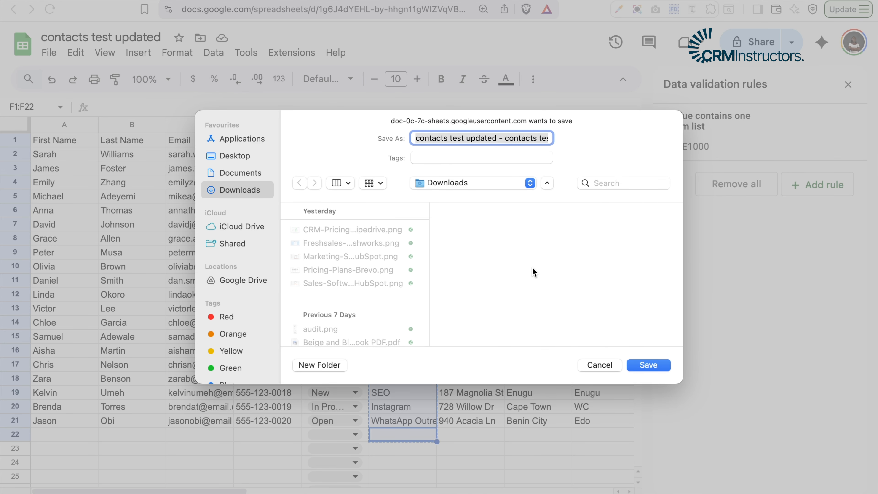
left_click(649, 365)
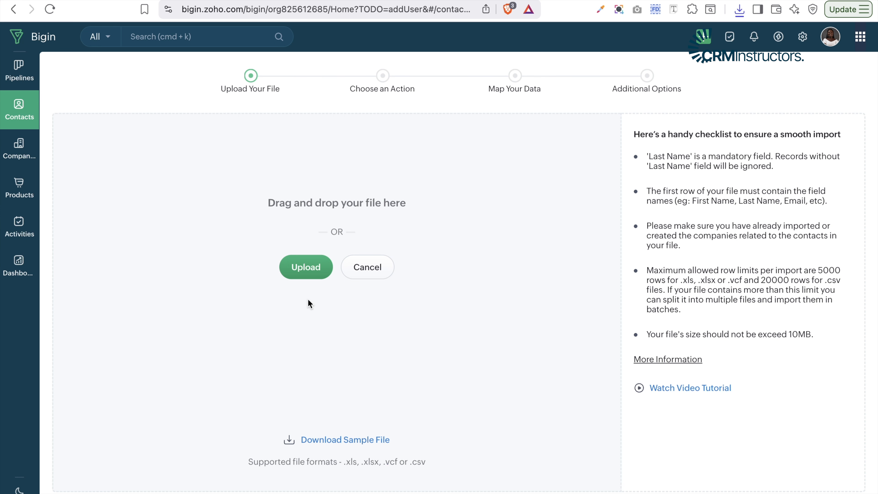
Upload "contacts test updated - contacts test updated.csv.csv" to the Bigin import and continue with the ISO-8859-1 (Western Europe) character set.
left_click(306, 269)
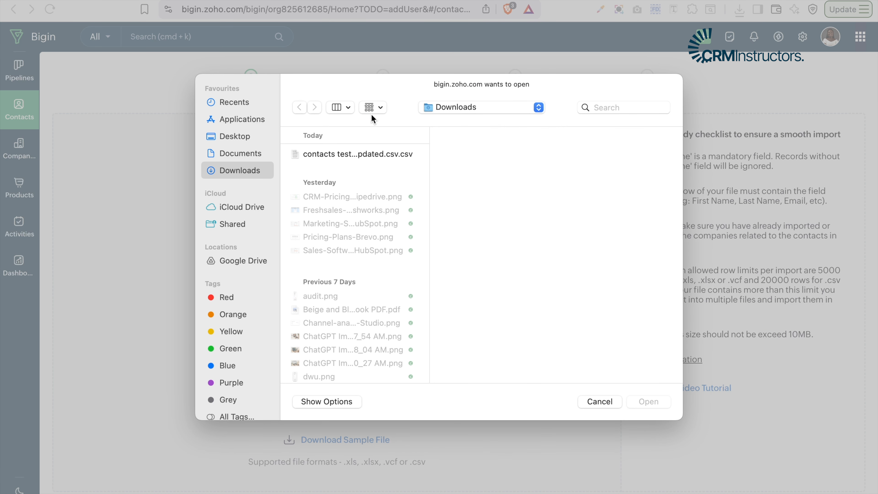
left_click(360, 157)
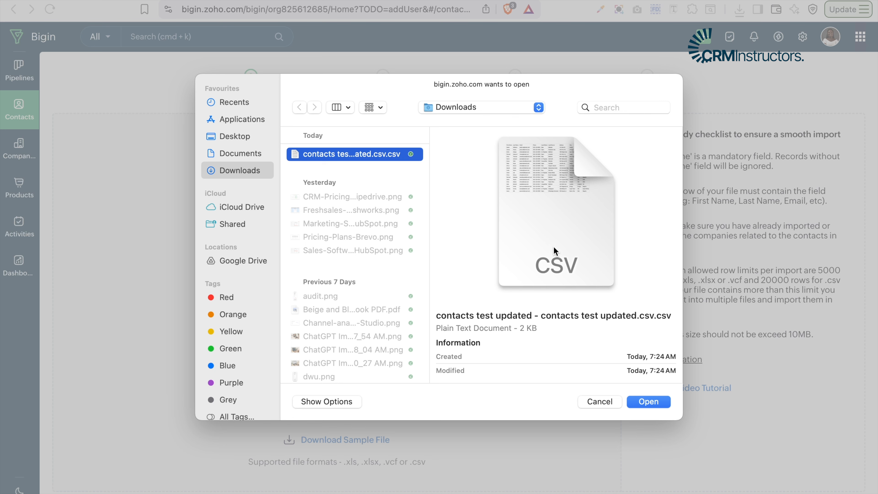
left_click(649, 401)
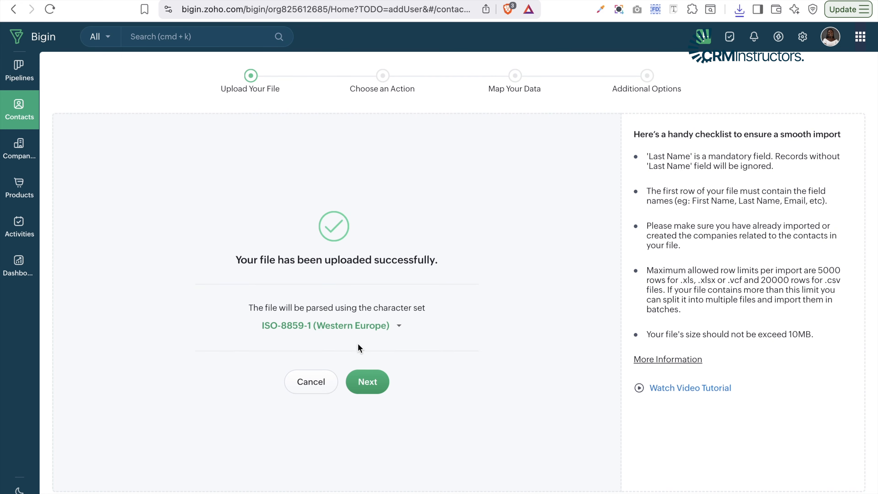
left_click(367, 381)
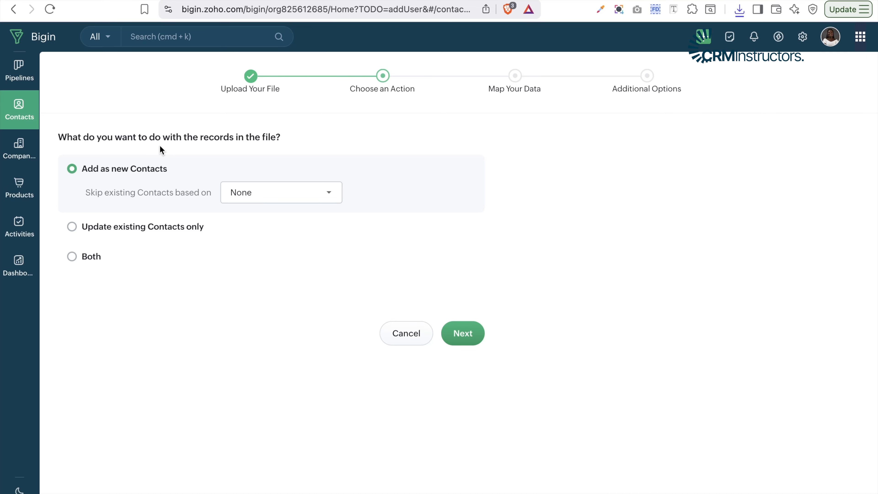
Set the import action to Both adding and updating contacts, finding existing contacts based on Email.
left_click(71, 227)
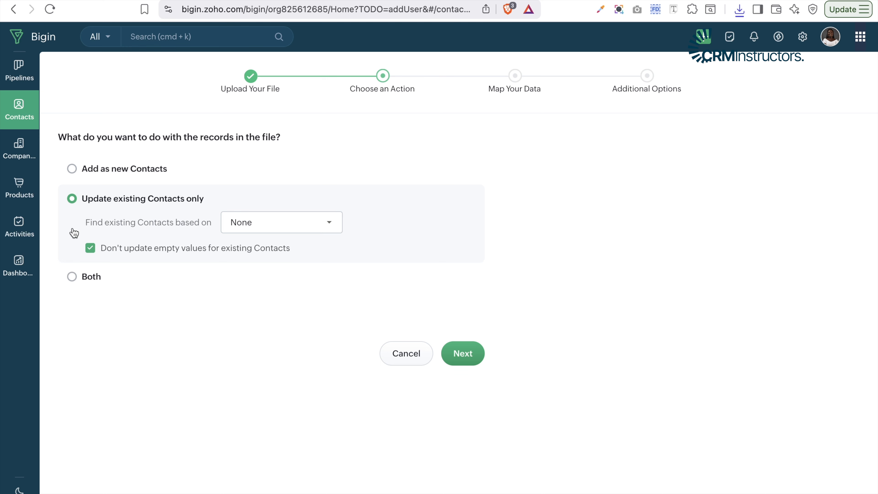
left_click(72, 276)
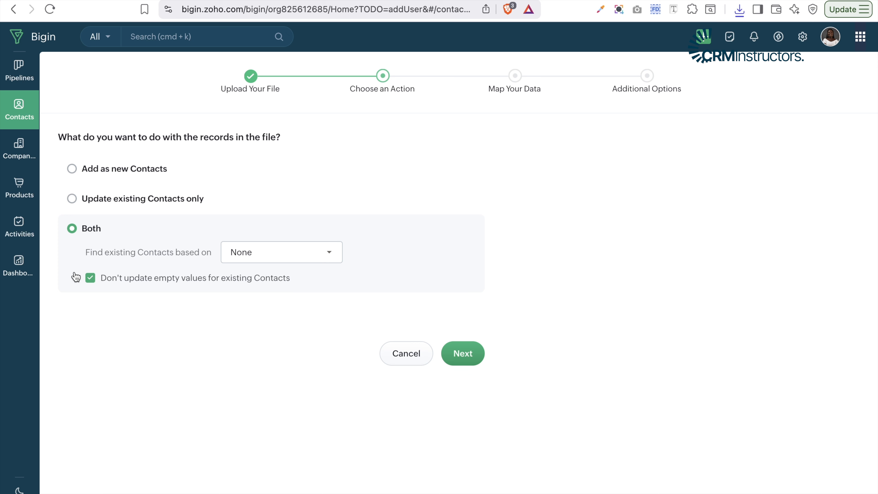
left_click(281, 251)
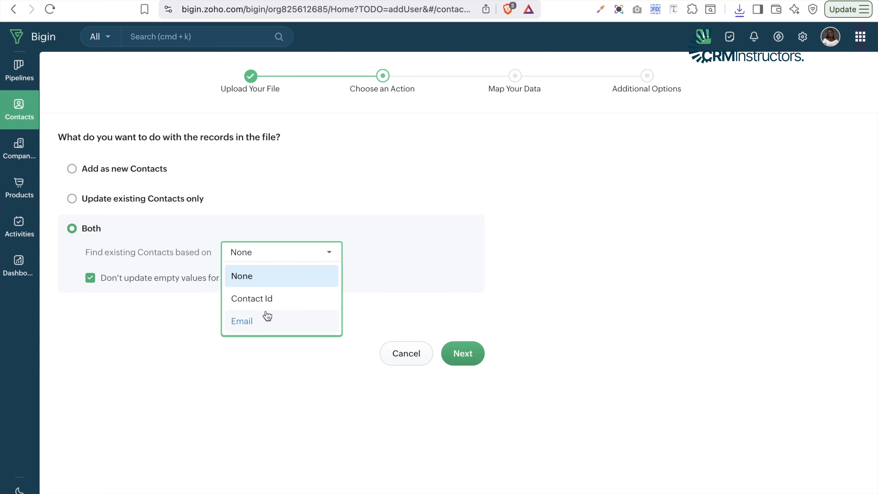
left_click(260, 319)
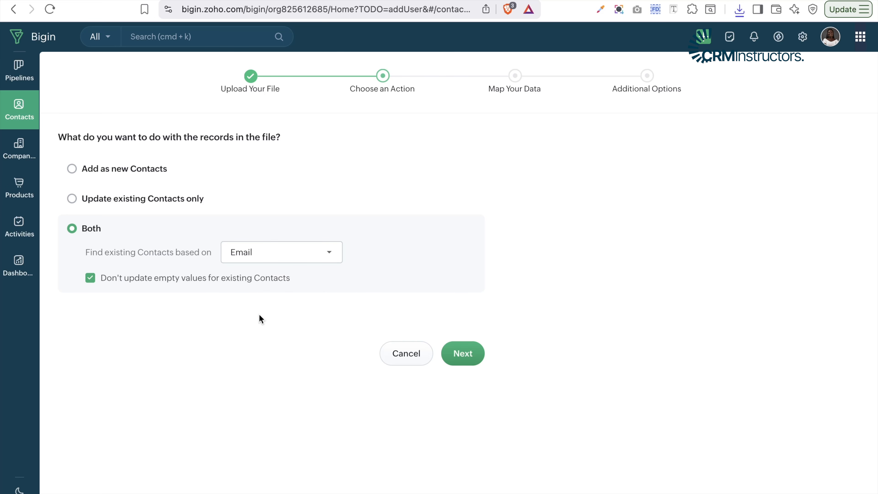